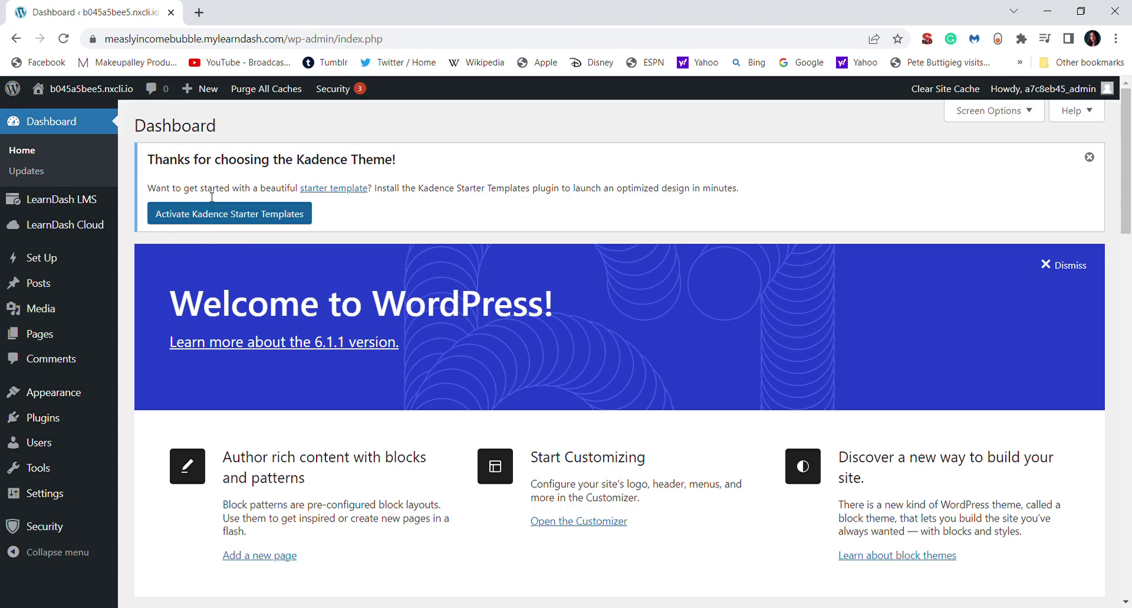
- Go to LearnDash LMS Groups and start adding a new group
{"action": "mouse_move", "coordinate": [90, 196]}
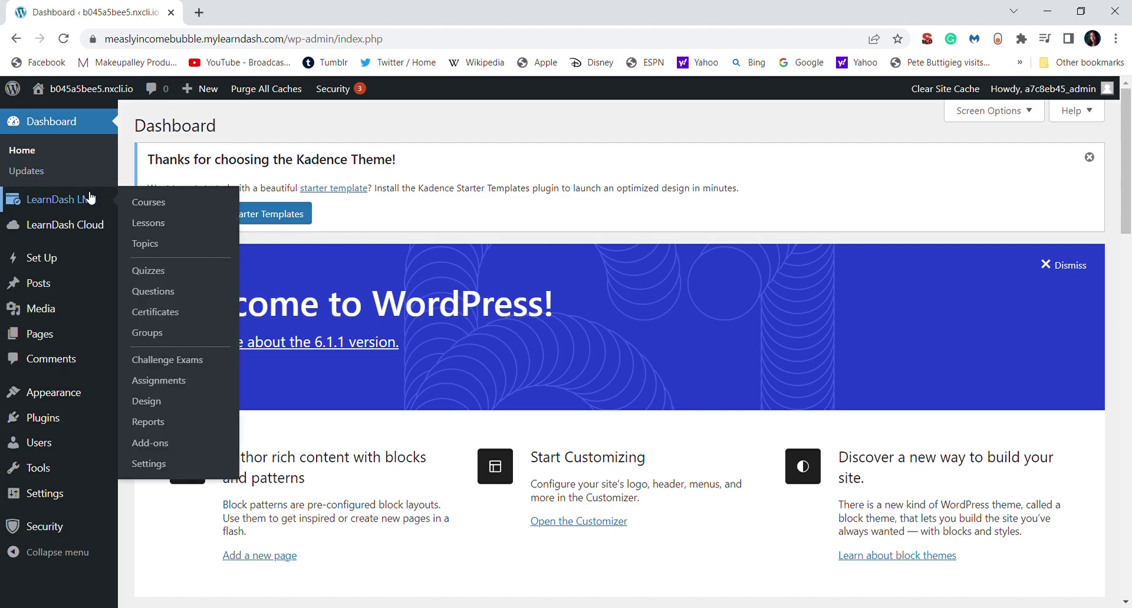
{"action": "left_click", "coordinate": [160, 334]}
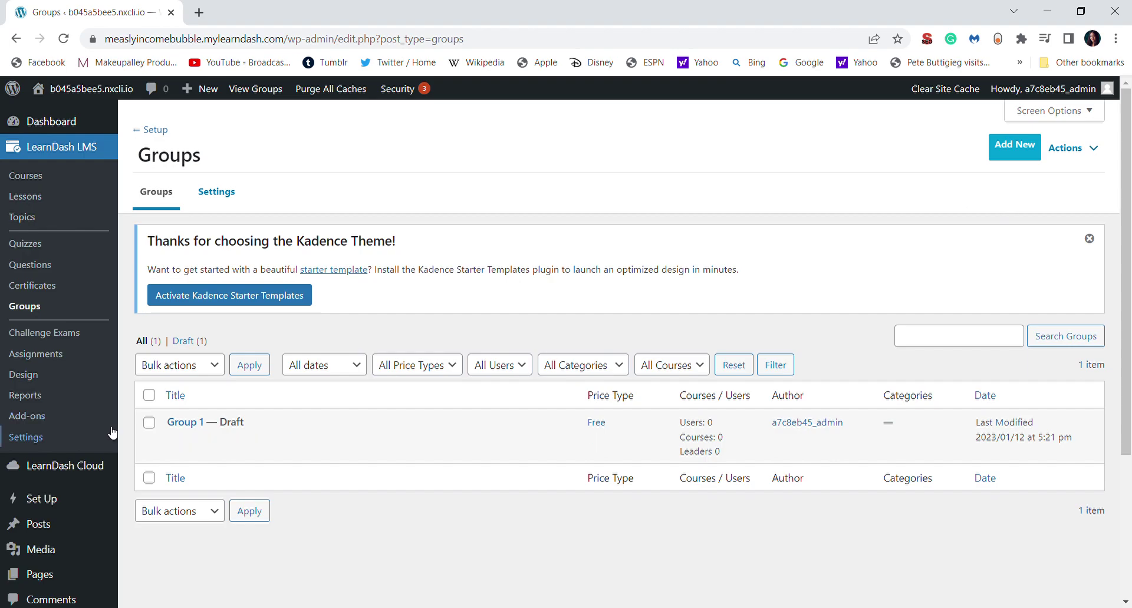
{"action": "left_click", "coordinate": [1014, 146]}
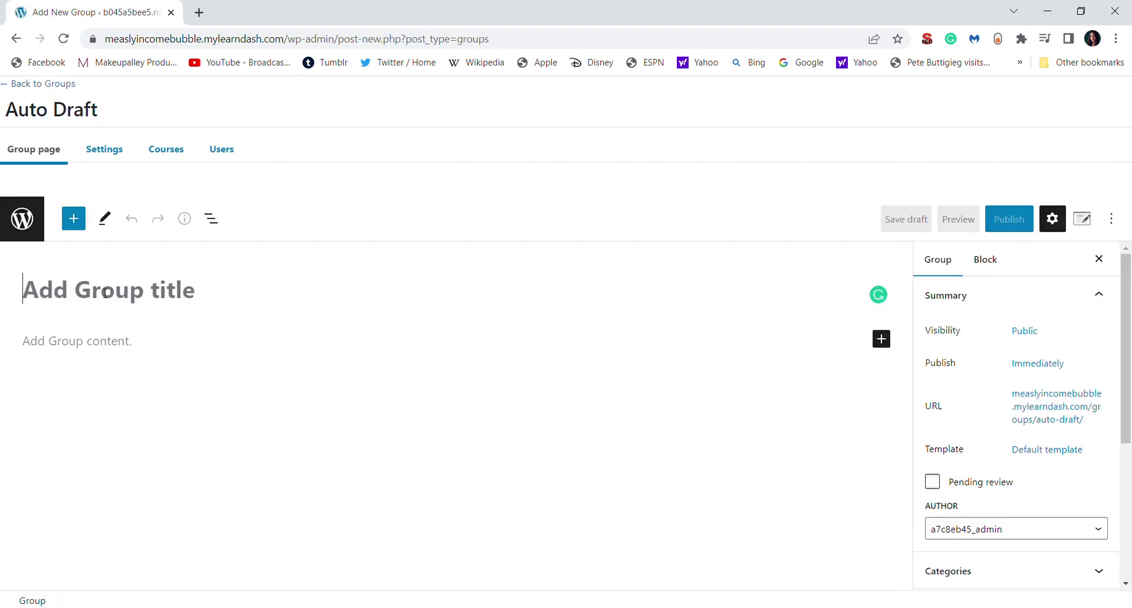
- Title the group 'Group 2', leaving the content area empty after toggling the block inserter
{"action": "type", "text": "Group 1"}
{"action": "key", "text": "BackSpace"}
{"action": "type", "text": "2"}
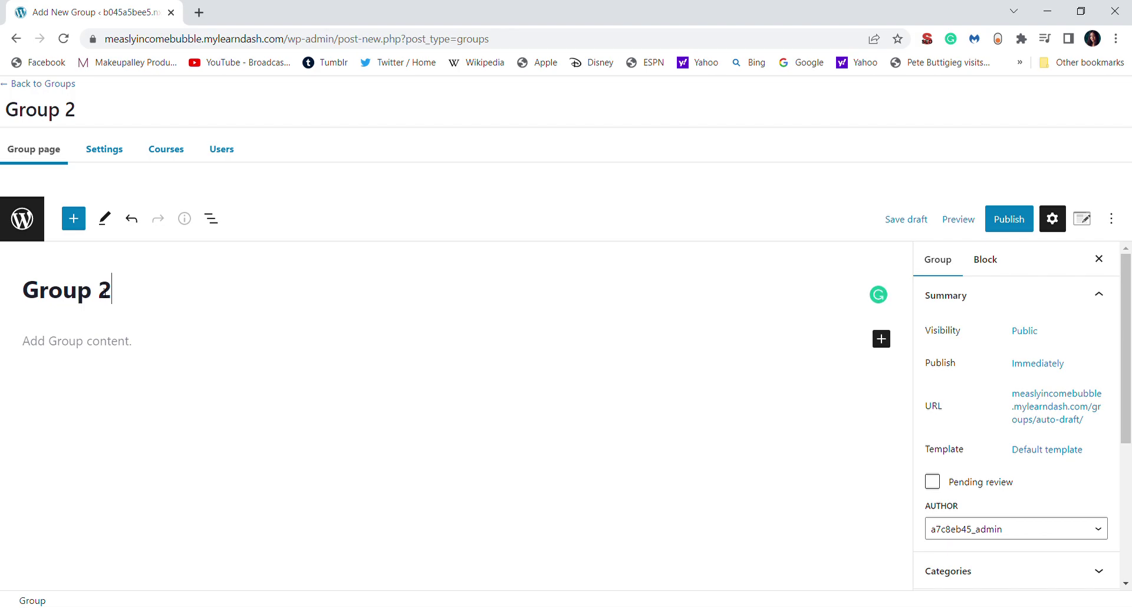
{"action": "left_click", "coordinate": [106, 354]}
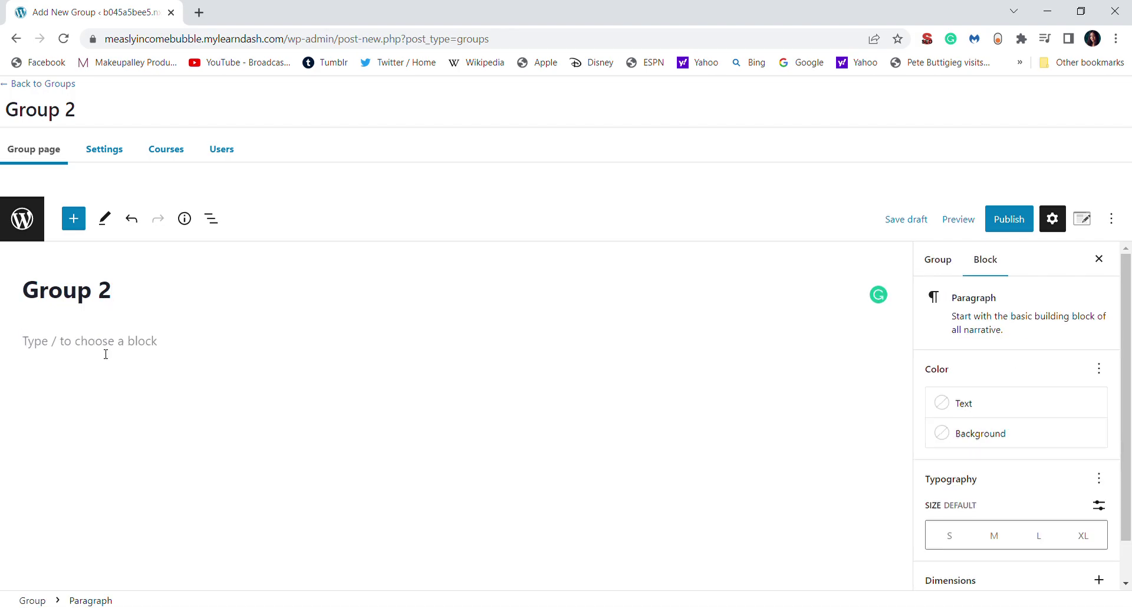
{"action": "left_click", "coordinate": [73, 218]}
{"action": "left_click", "coordinate": [288, 339]}
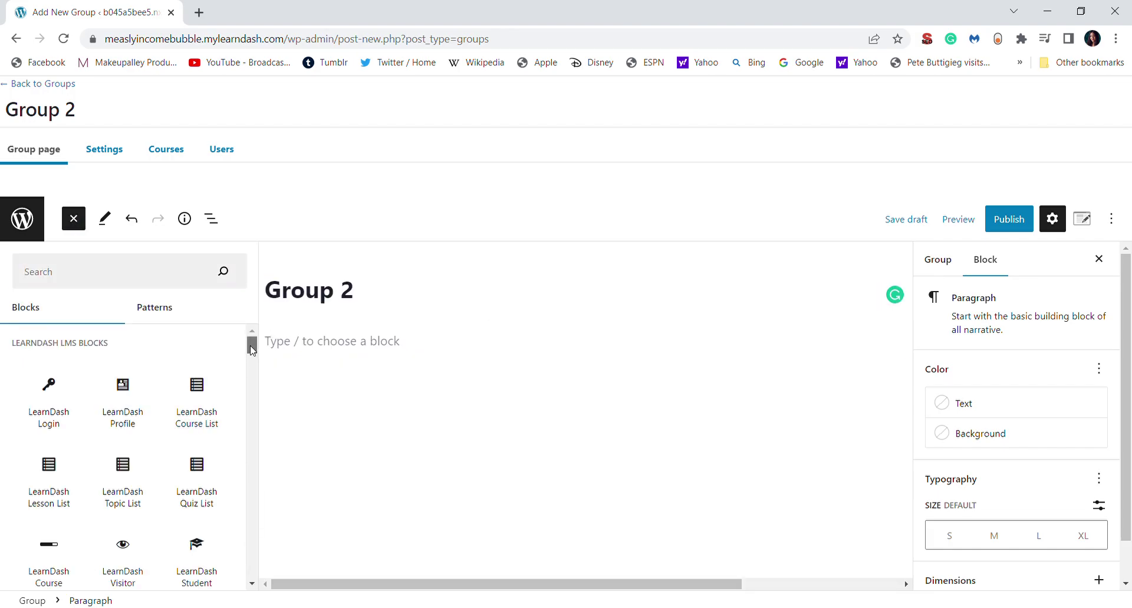
{"action": "left_click", "coordinate": [310, 342]}
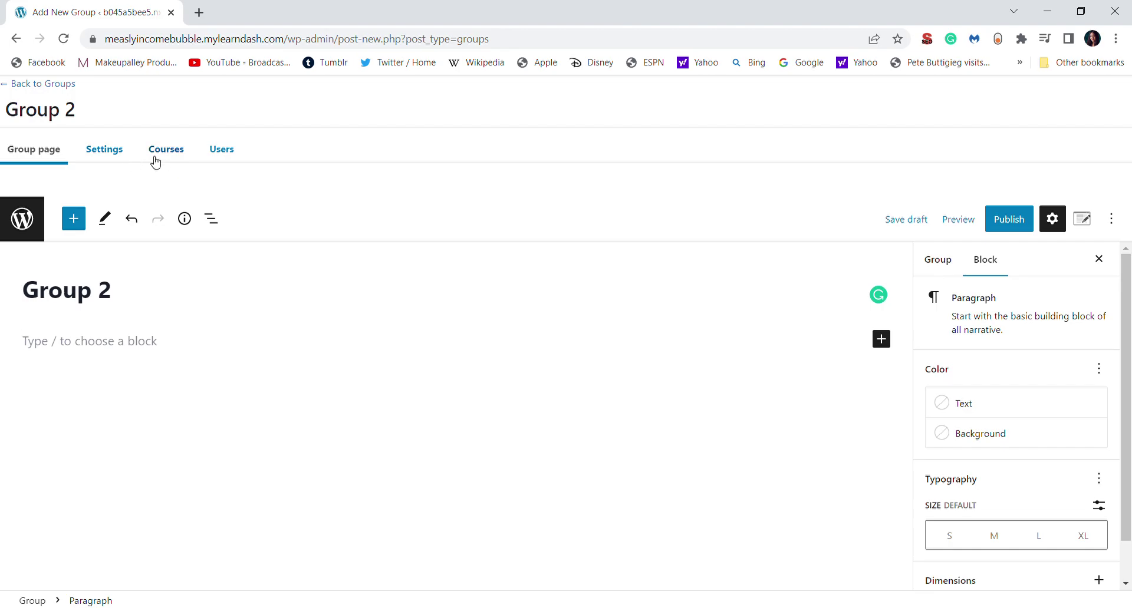
- In the group's Settings, set Access Mode to Recurring after briefly trying Buy now
{"action": "left_click", "coordinate": [121, 158]}
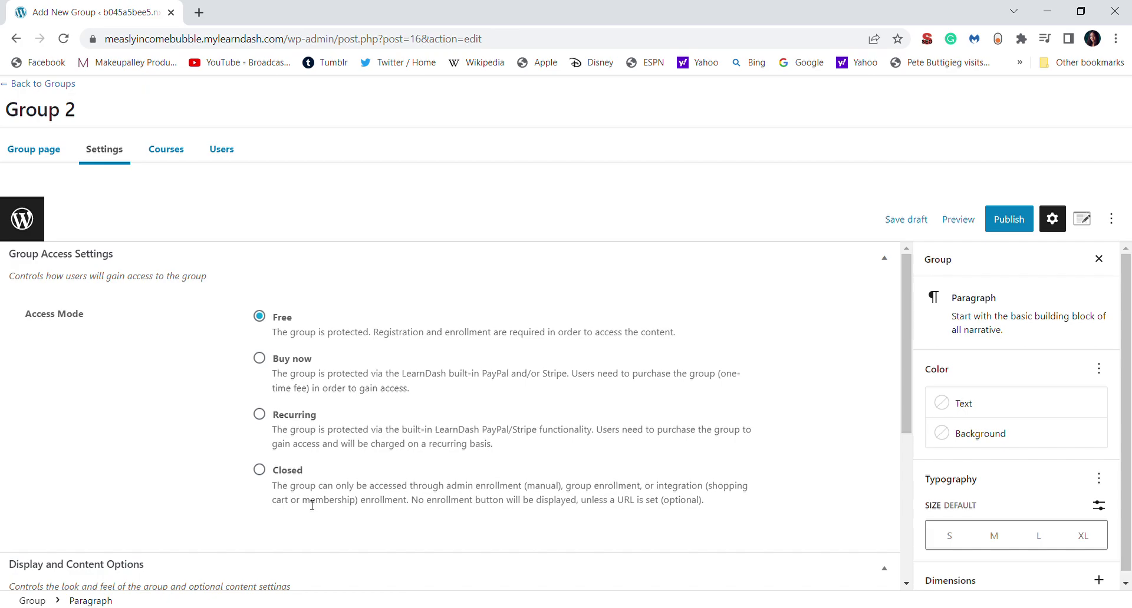
{"action": "left_click", "coordinate": [264, 413]}
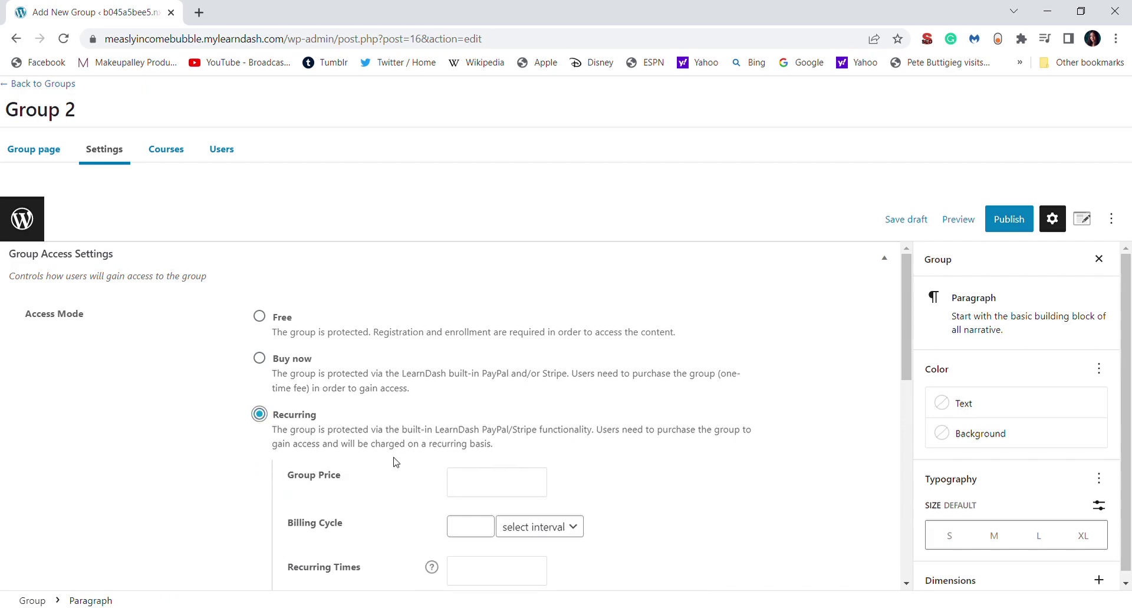
{"action": "left_click", "coordinate": [261, 360]}
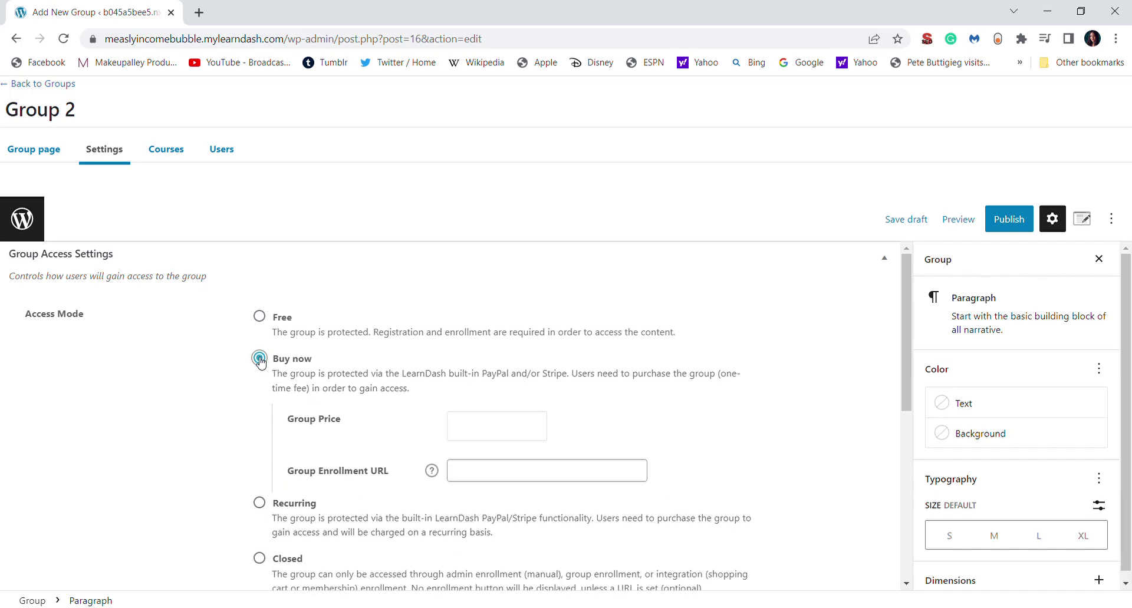
{"action": "left_click", "coordinate": [499, 439]}
{"action": "left_click", "coordinate": [259, 503]}
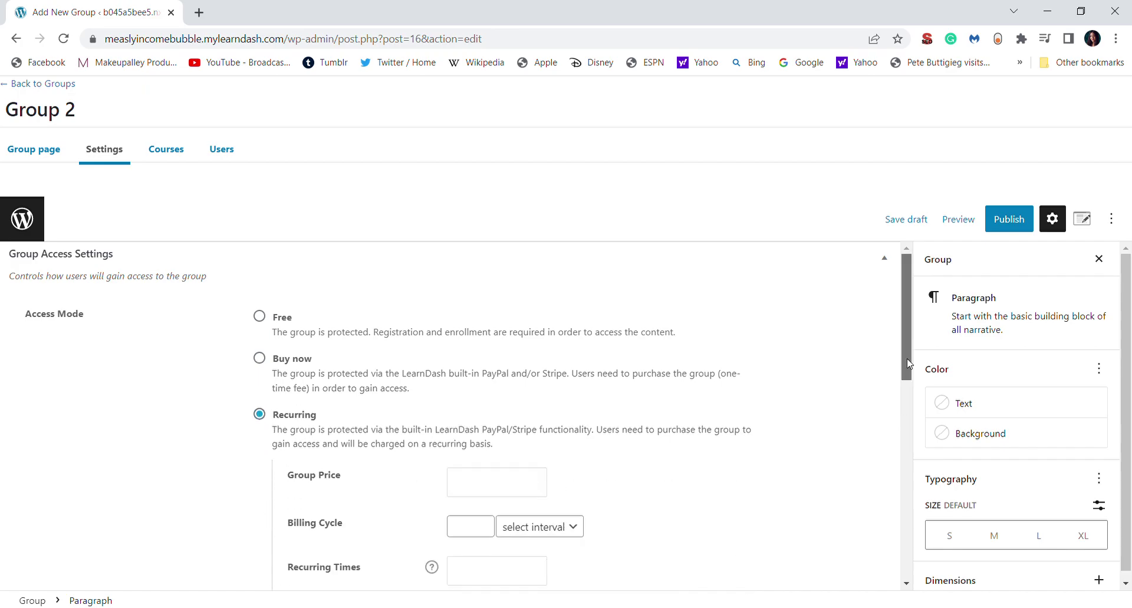
{"action": "scroll", "coordinate": [907, 358], "scroll_direction": "down", "scroll_amount": 3}
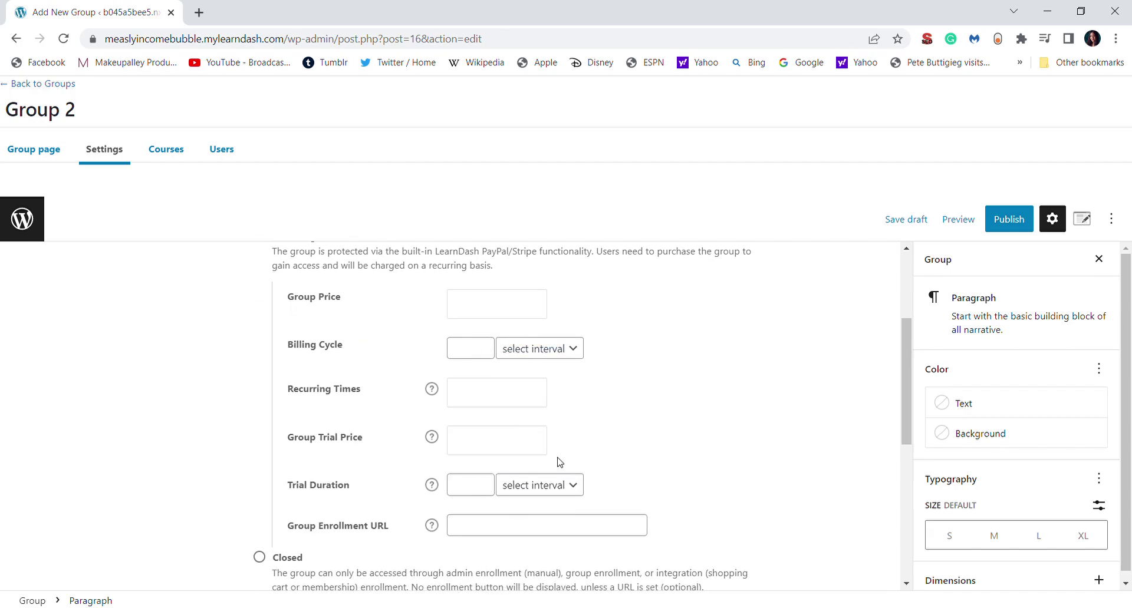
- Set the group price to 1 and the billing cycle to 4 months
{"action": "left_click", "coordinate": [476, 315]}
{"action": "type", "text": "1"}
{"action": "left_click", "coordinate": [527, 359]}
{"action": "left_click", "coordinate": [537, 432]}
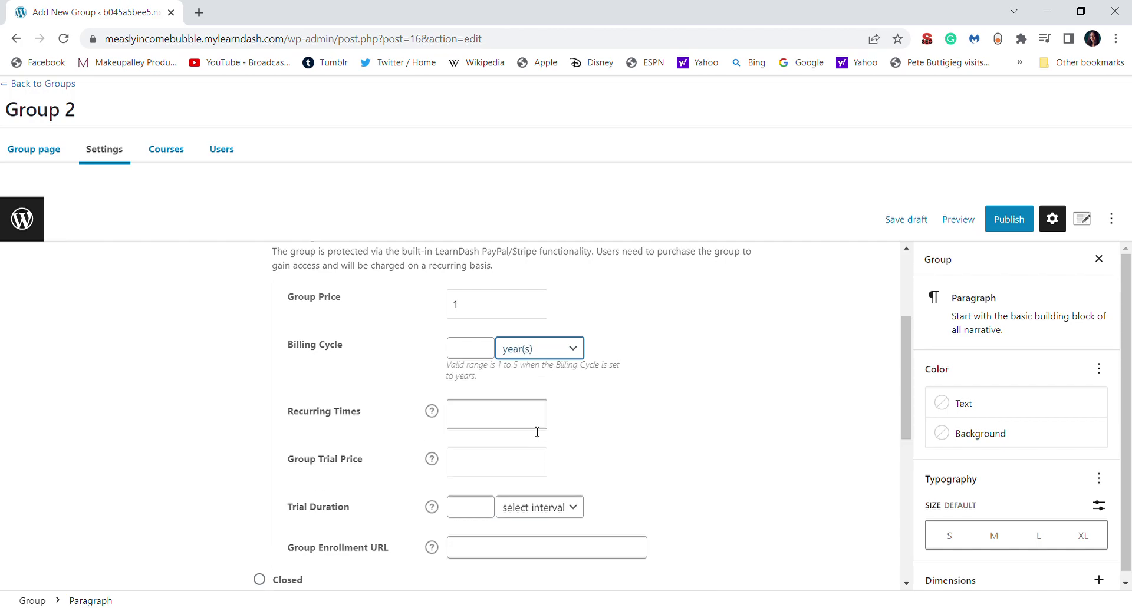
{"action": "left_click", "coordinate": [472, 360]}
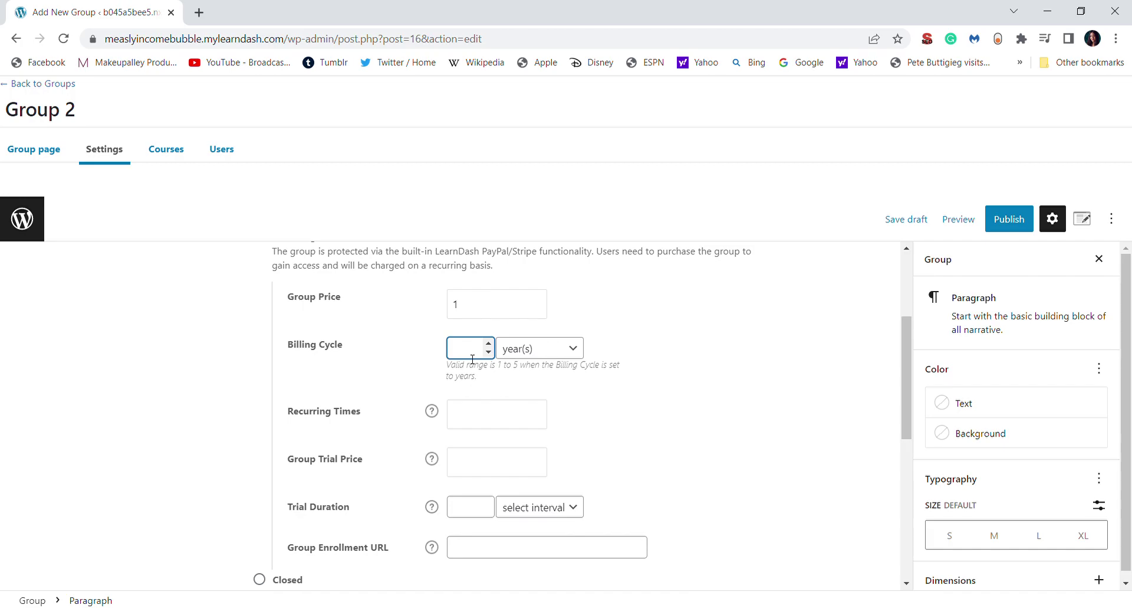
{"action": "type", "text": "1"}
{"action": "key", "text": "Tab"}
{"action": "key", "text": "Up"}
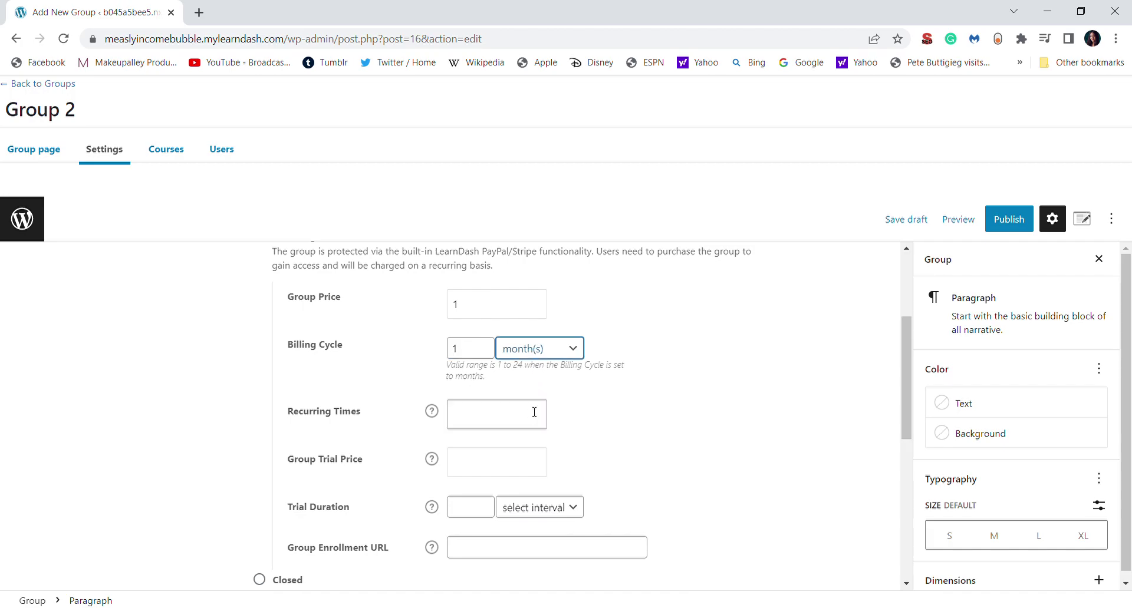
{"action": "left_click", "coordinate": [465, 358]}
{"action": "key", "text": "BackSpace"}
{"action": "type", "text": "4"}
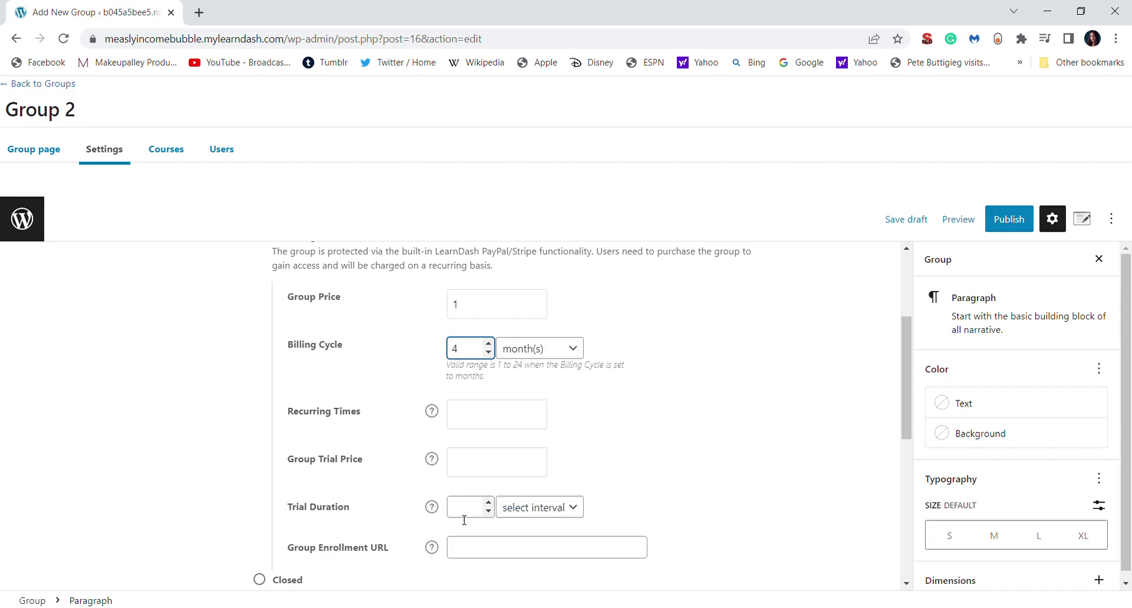
- Set the trial duration to 1 month
{"action": "left_click_drag", "start_coordinate": [903, 399], "coordinate": [903, 435]}
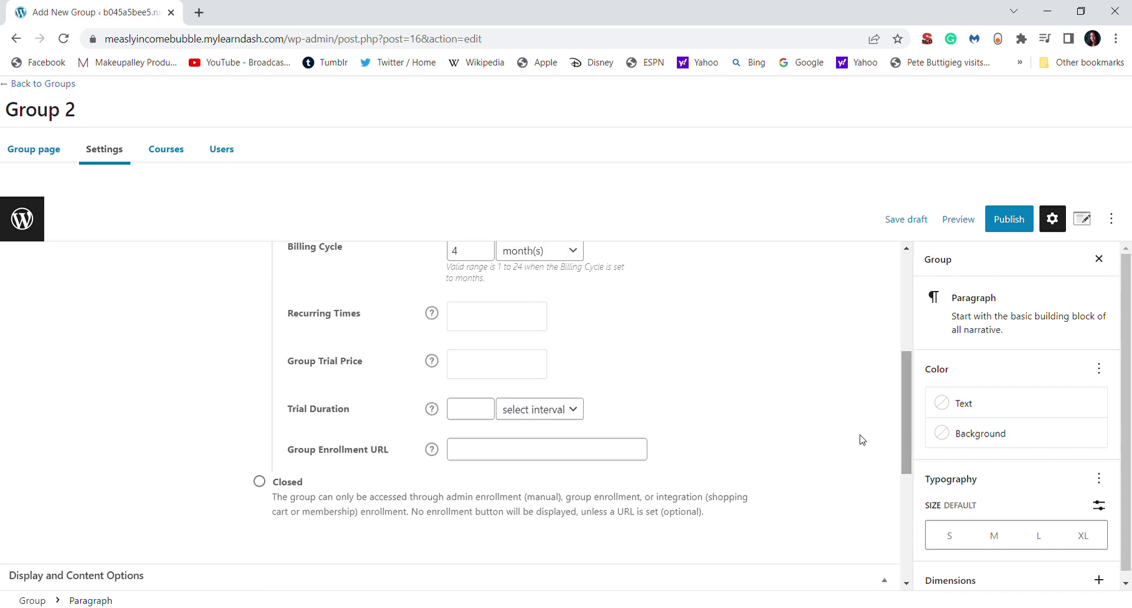
{"action": "left_click", "coordinate": [571, 419]}
{"action": "left_click", "coordinate": [557, 459]}
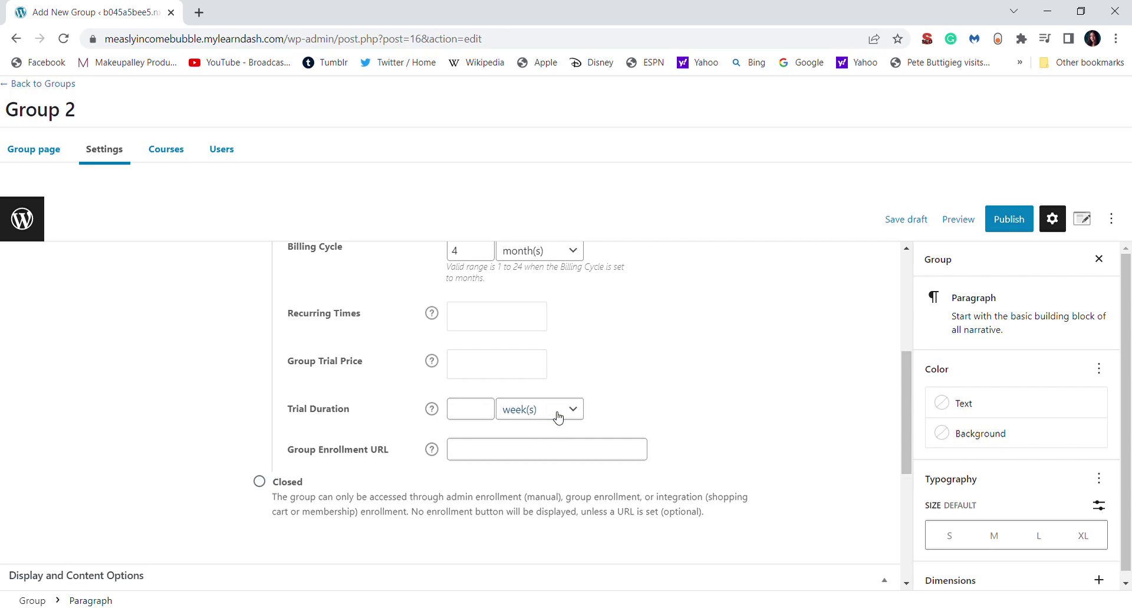
{"action": "left_click", "coordinate": [475, 413]}
{"action": "type", "text": "2"}
{"action": "key", "text": "Tab"}
{"action": "key", "text": "Down"}
{"action": "left_click", "coordinate": [479, 416]}
{"action": "key", "text": "BackSpace"}
{"action": "type", "text": "1"}
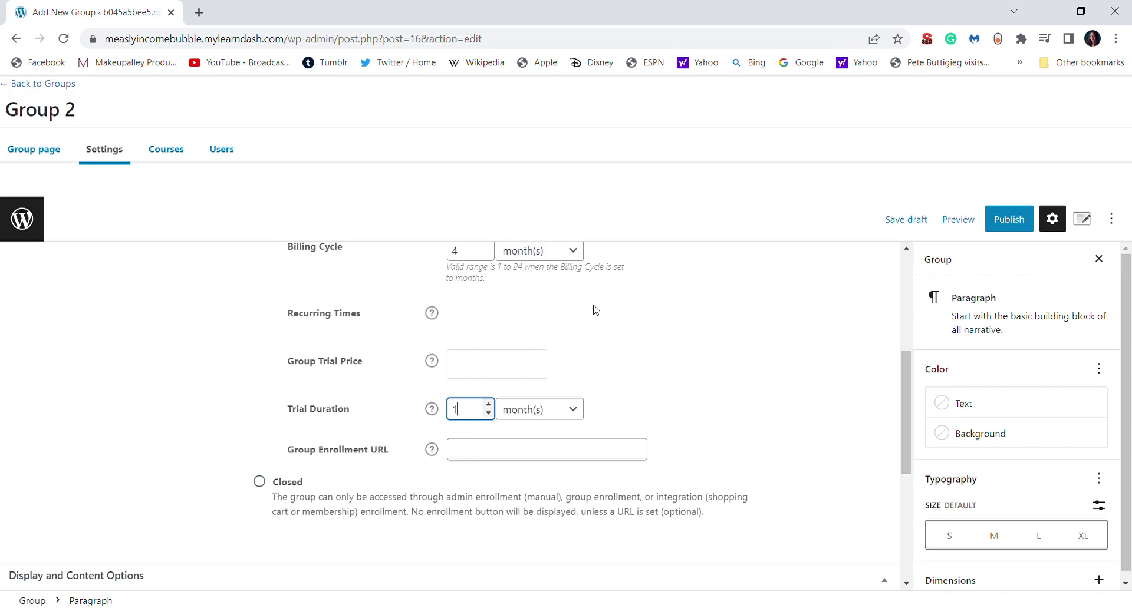
{"action": "left_click_drag", "start_coordinate": [907, 393], "coordinate": [910, 295]}
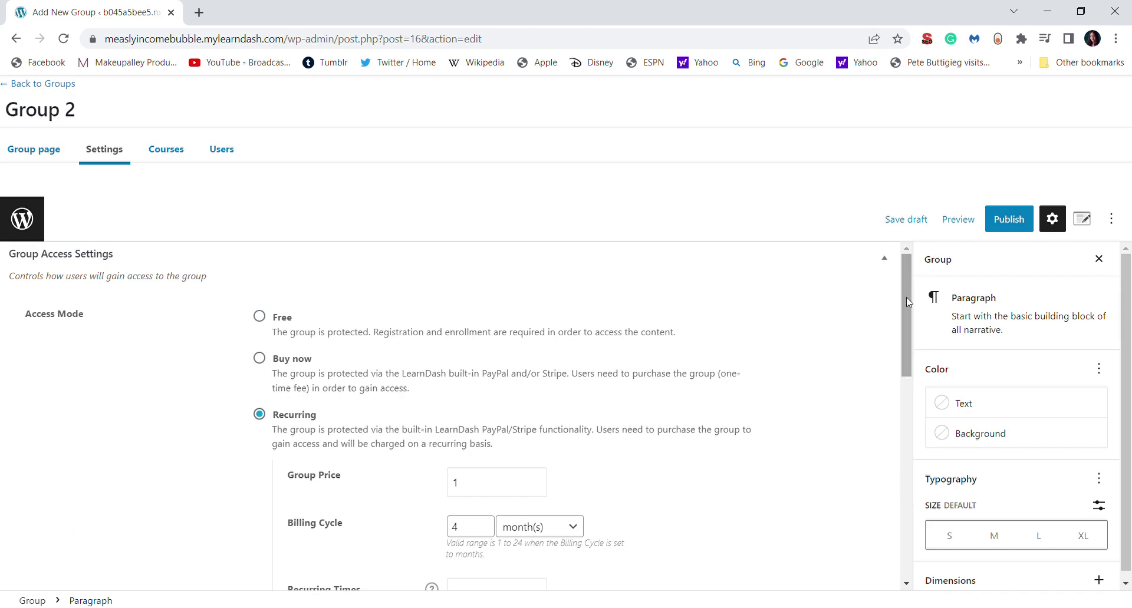
{"action": "mouse_move", "coordinate": [907, 299]}
{"action": "left_mouse_down"}
{"action": "mouse_move", "coordinate": [916, 512]}
{"action": "mouse_move", "coordinate": [911, 311]}
{"action": "left_mouse_up"}
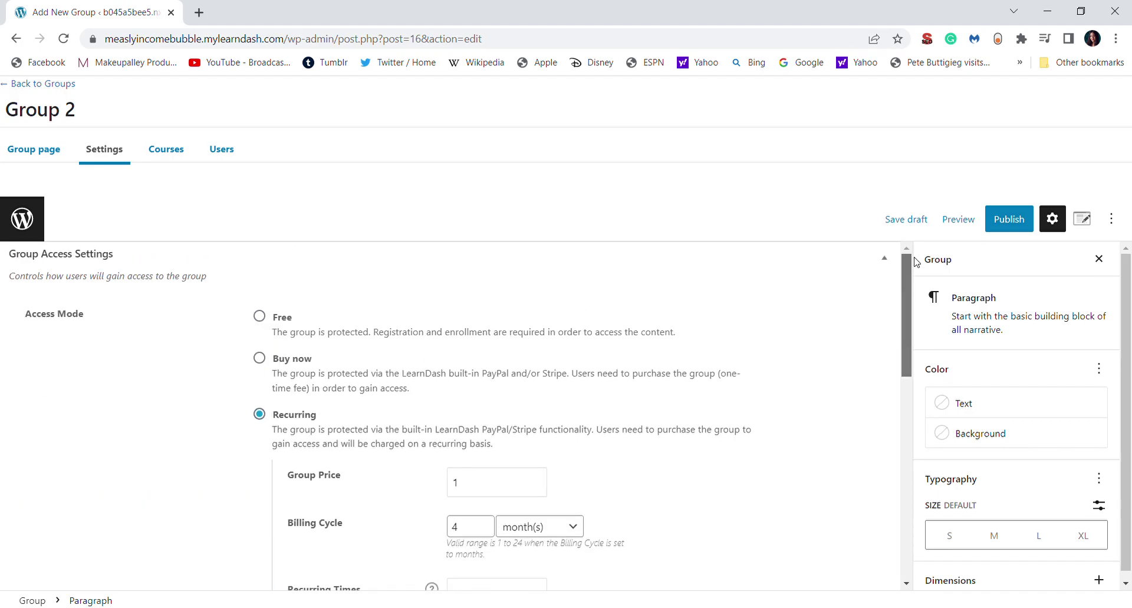
- In the Courses tab, move Course 1 (Draft) into Group 2's assigned courses
{"action": "left_click", "coordinate": [172, 152]}
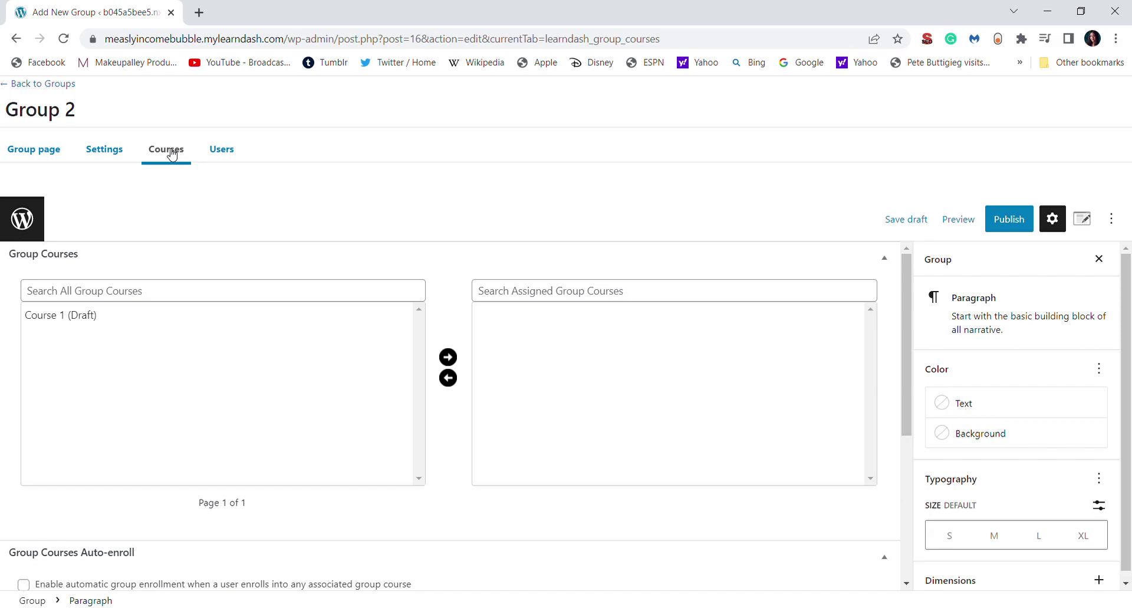
{"action": "left_click", "coordinate": [122, 317]}
{"action": "left_click", "coordinate": [117, 319]}
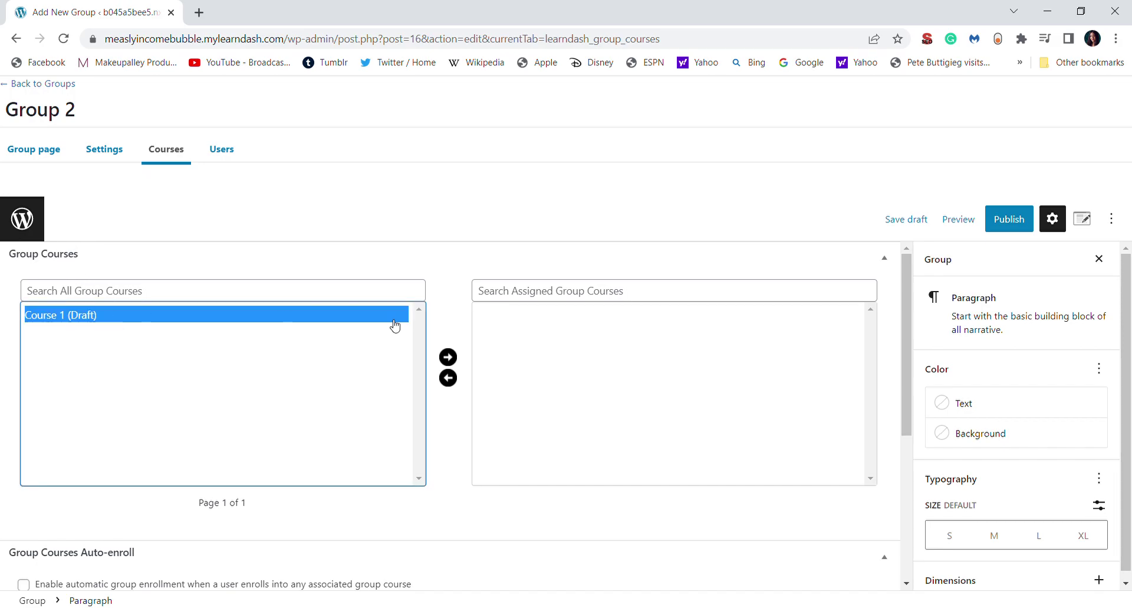
{"action": "left_click", "coordinate": [448, 357]}
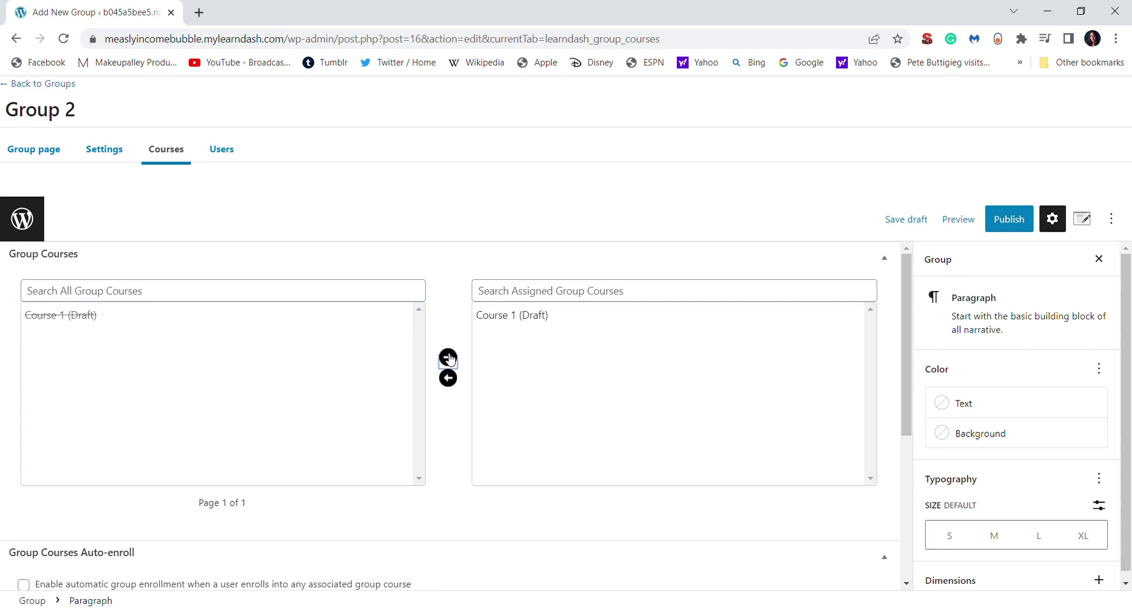